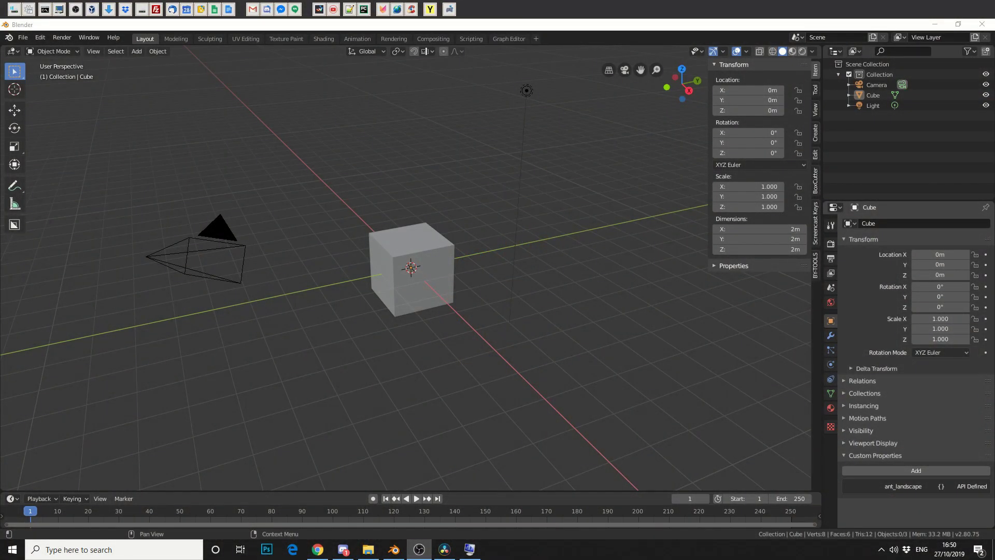
- Select and delete the default cube, leaving the camera and light
{"action": "left_click", "coordinate": [421, 301]}
{"action": "key", "text": "Delete"}
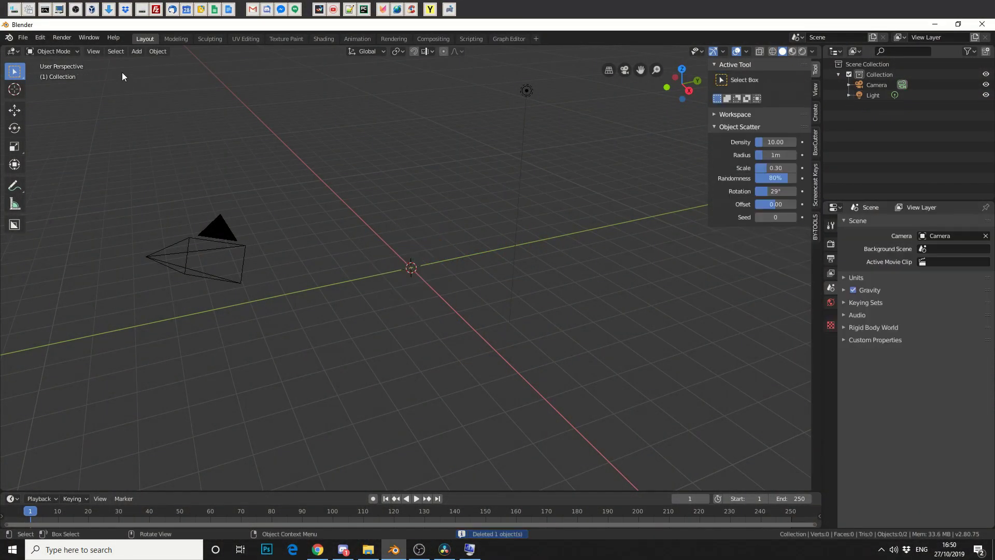
- Add an armature, switch to front orthographic view, and enter Edit Mode
{"action": "left_click", "coordinate": [137, 51]}
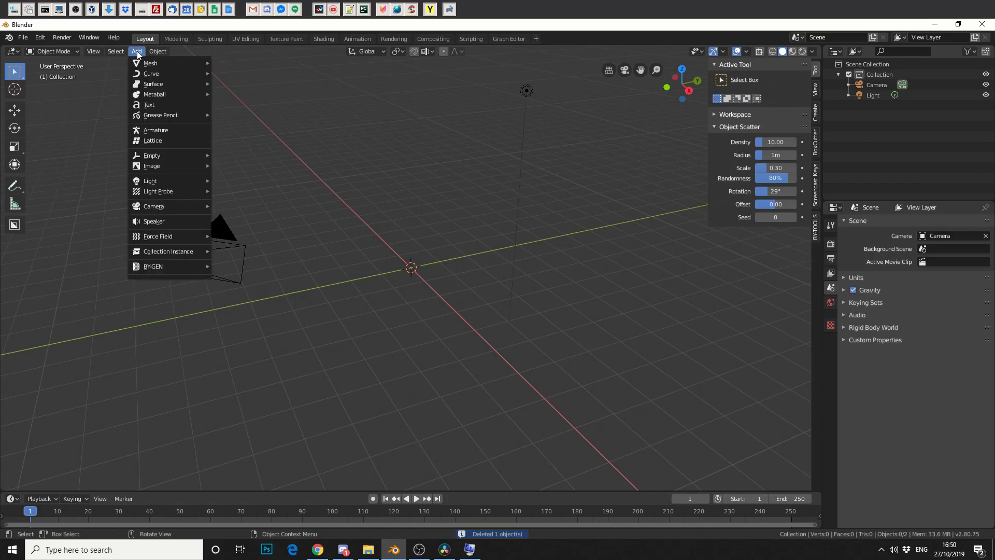
{"action": "left_click", "coordinate": [157, 131]}
{"action": "key", "text": "KP_1"}
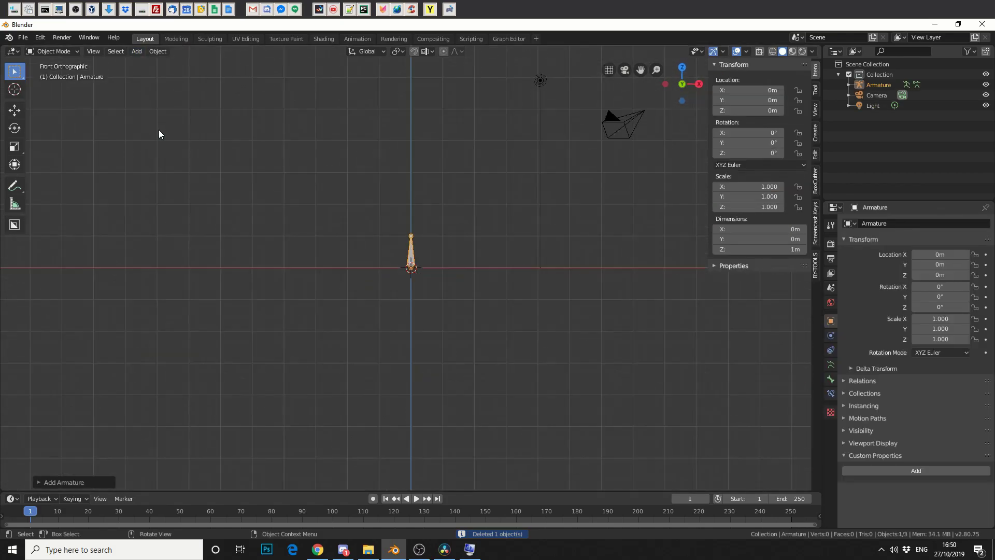
{"action": "left_click", "coordinate": [70, 52]}
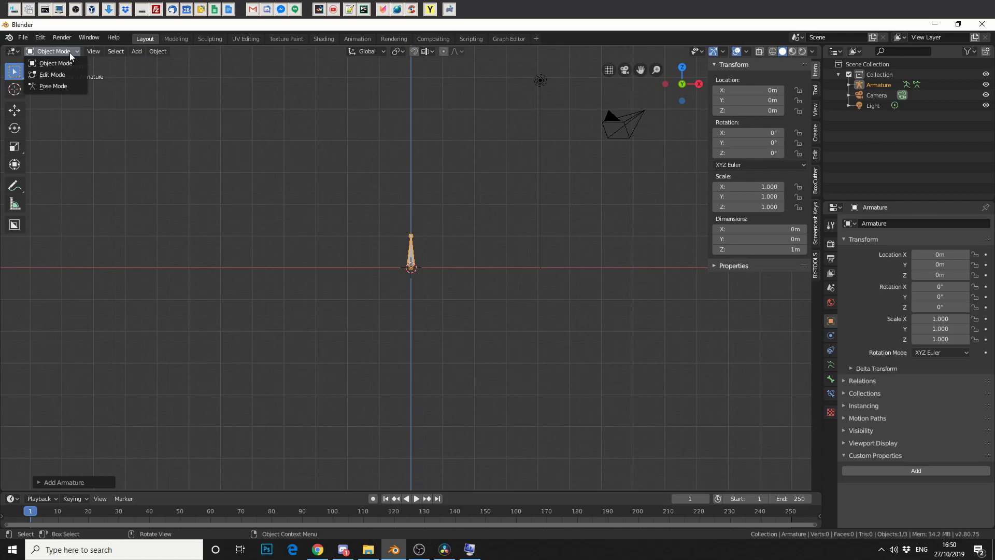
{"action": "left_click", "coordinate": [52, 74]}
- Set the bone's tail to Z 0 and X 1 m so it lies flat along X
{"action": "left_click", "coordinate": [14, 110]}
{"action": "key", "text": "g"}
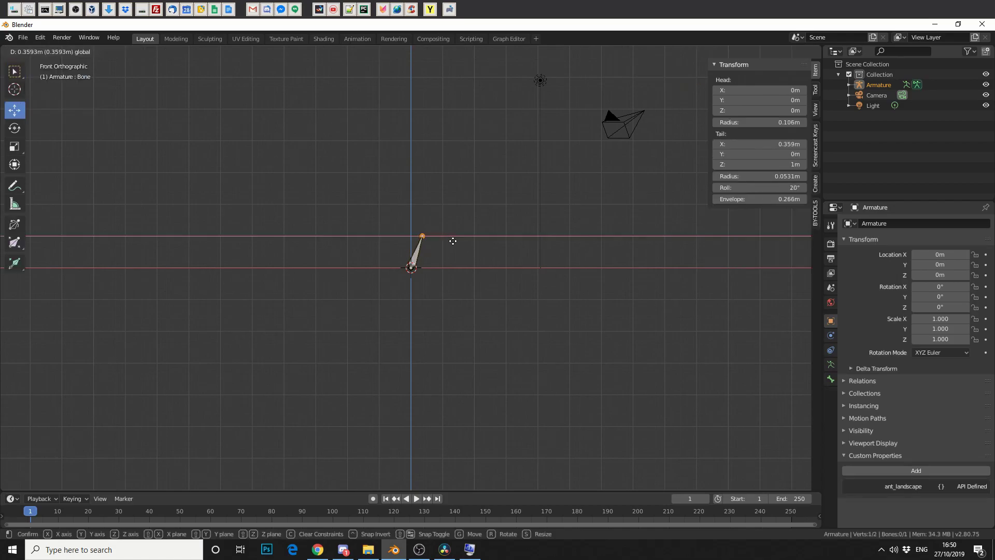
{"action": "left_click", "coordinate": [454, 237]}
{"action": "key", "text": "g"}
{"action": "key", "text": "z"}
{"action": "left_click", "coordinate": [452, 240]}
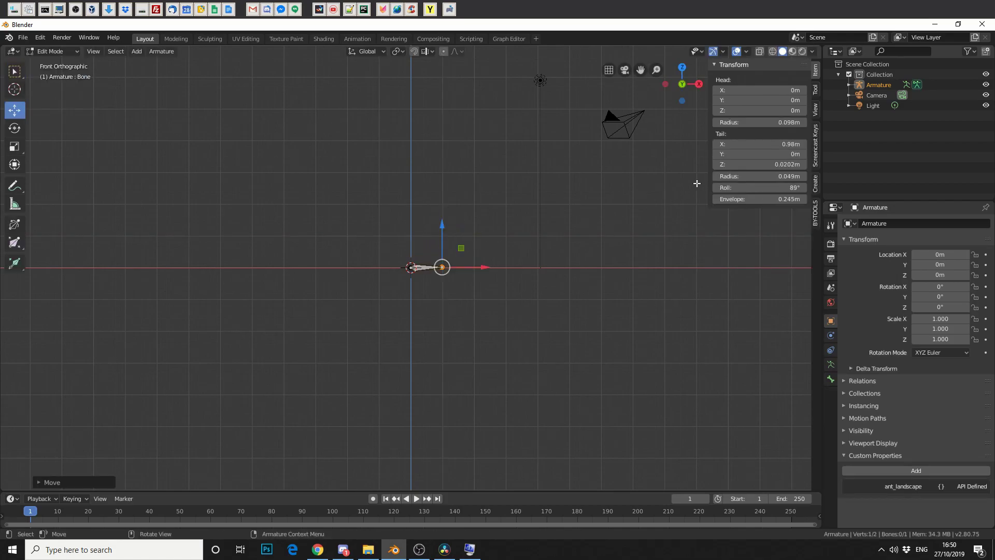
{"action": "double_click", "coordinate": [728, 164]}
{"action": "type", "text": "0"}
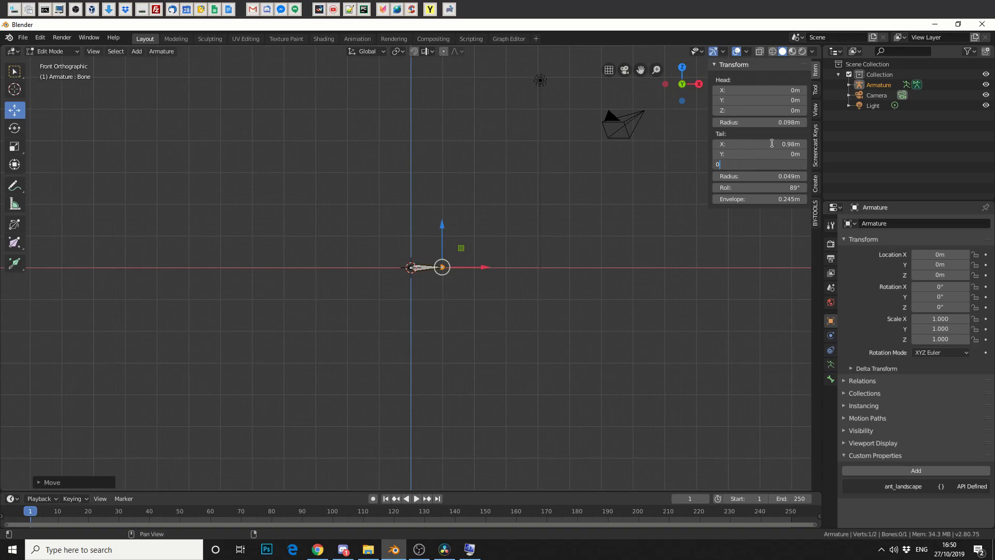
{"action": "double_click", "coordinate": [772, 143]}
{"action": "type", "text": "1"}
{"action": "key", "text": "Return"}
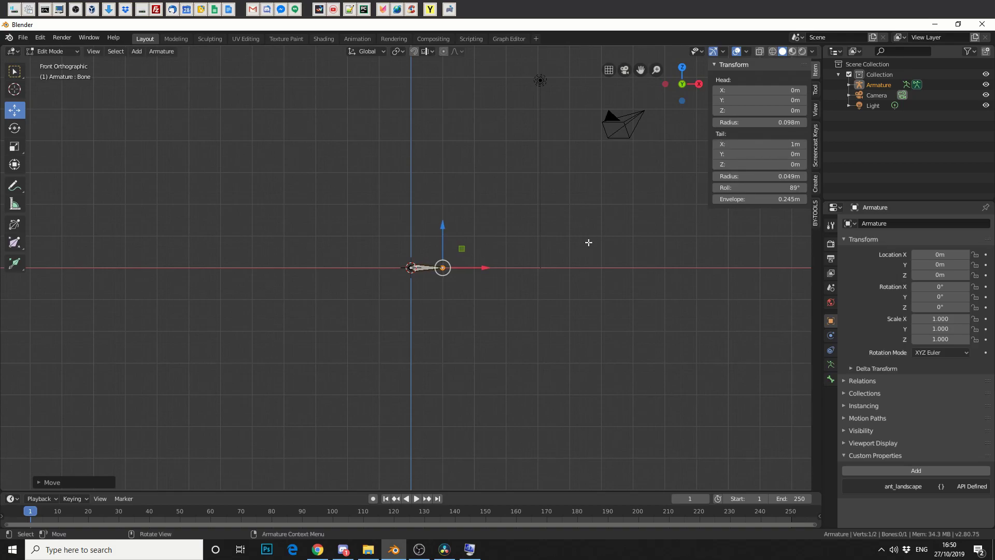
- Extrude a second bone with its tail at X 9 m and Z 0
{"action": "key", "text": "e"}
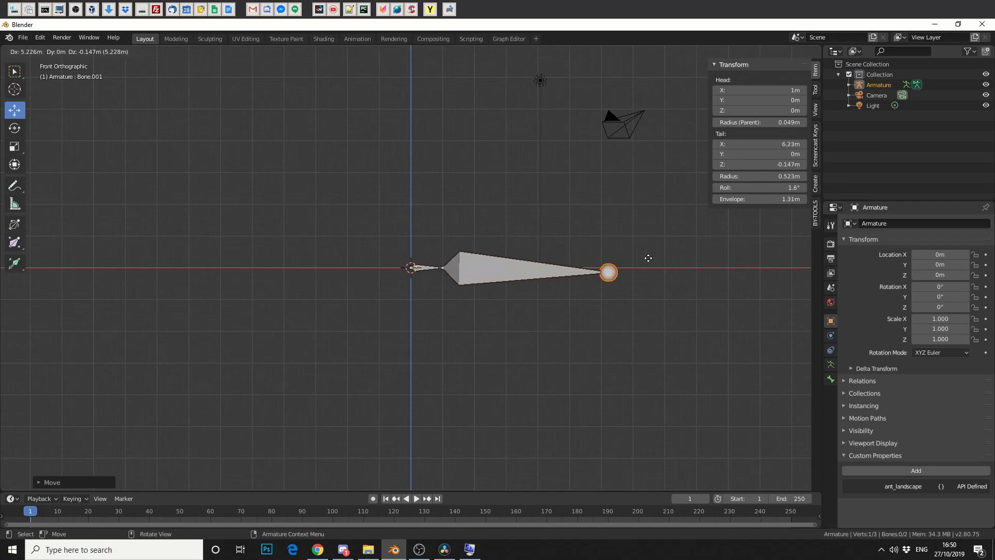
{"action": "left_click", "coordinate": [727, 254]}
{"action": "left_click", "coordinate": [778, 144]}
{"action": "type", "text": "9"}
{"action": "key", "text": "Return"}
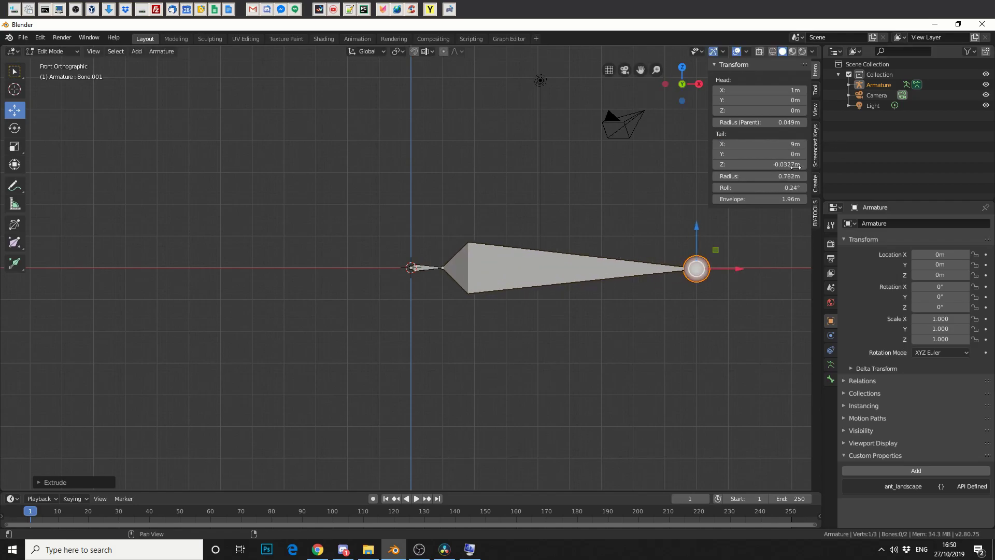
{"action": "left_click", "coordinate": [795, 166]}
{"action": "type", "text": "0"}
{"action": "key", "text": "Return"}
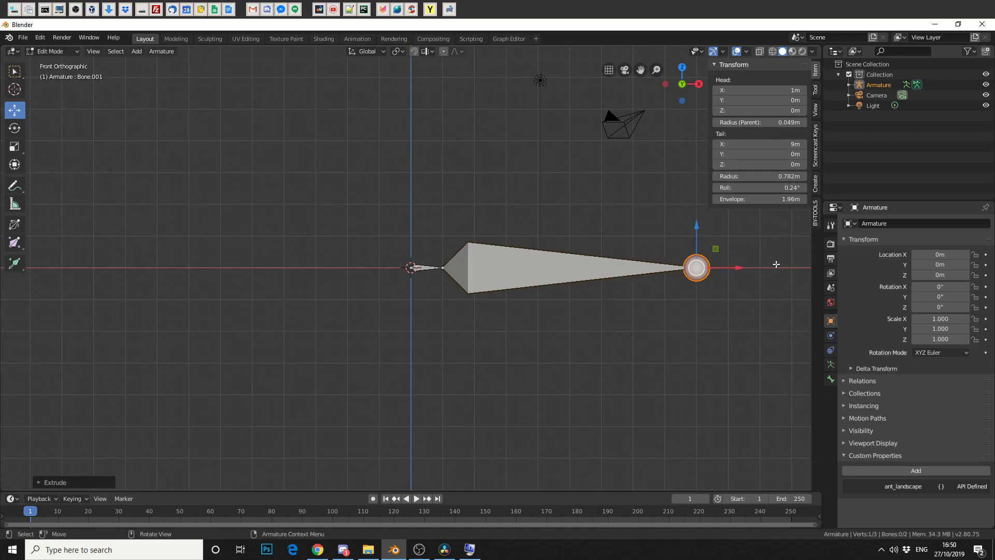
- Extrude a short third bone, then shrink the long bone's tail joint to about 0.25 m
{"action": "key", "text": "e"}
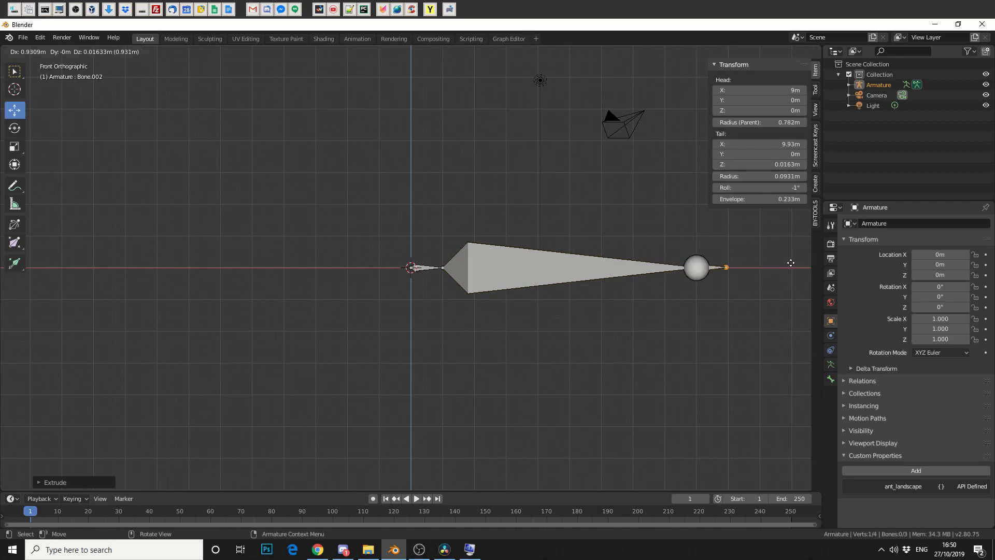
{"action": "right_click", "coordinate": [793, 263]}
{"action": "middle_click_drag", "start_coordinate": [793, 263], "coordinate": [604, 366], "text": "shift"}
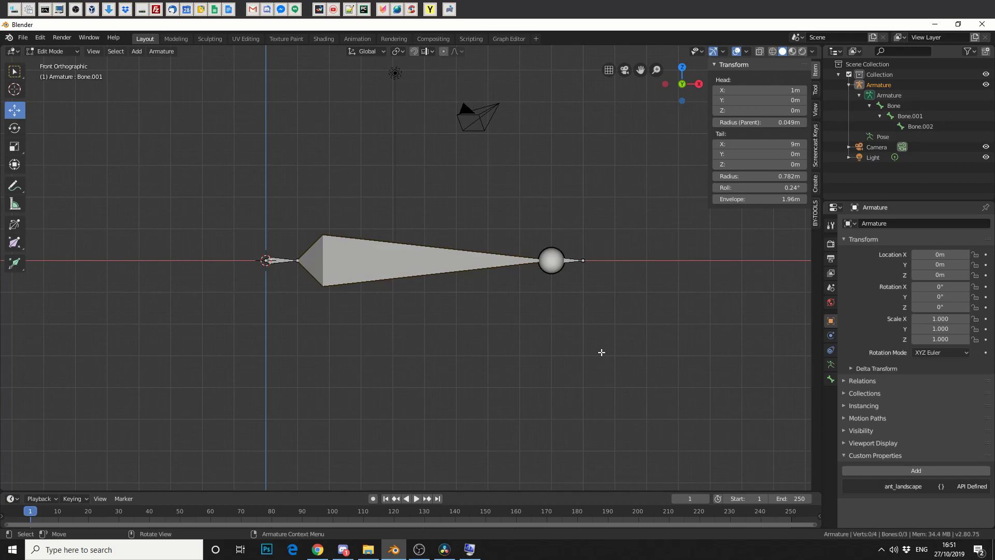
{"action": "left_click", "coordinate": [277, 258]}
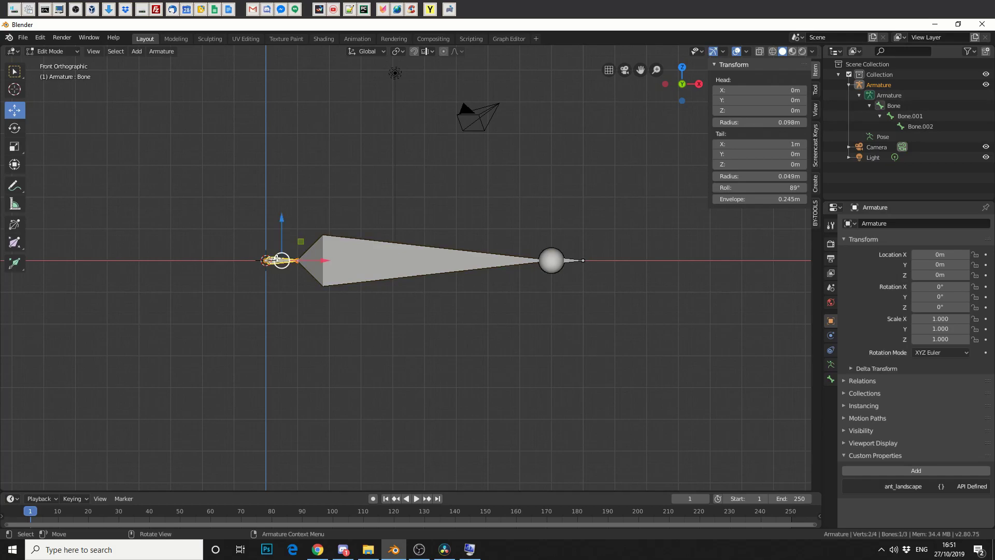
{"action": "left_click", "coordinate": [382, 263]}
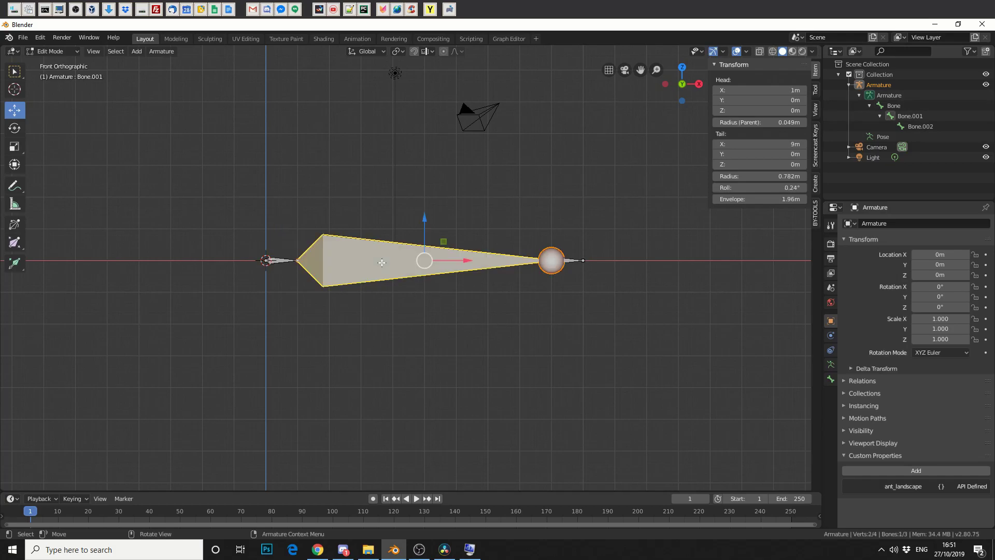
{"action": "left_click", "coordinate": [550, 259]}
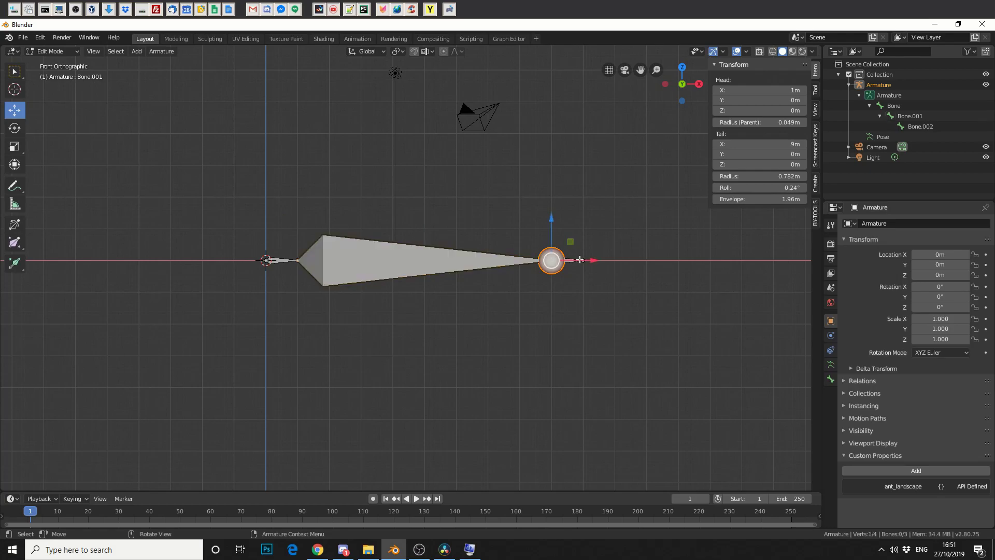
{"action": "left_click", "coordinate": [572, 260]}
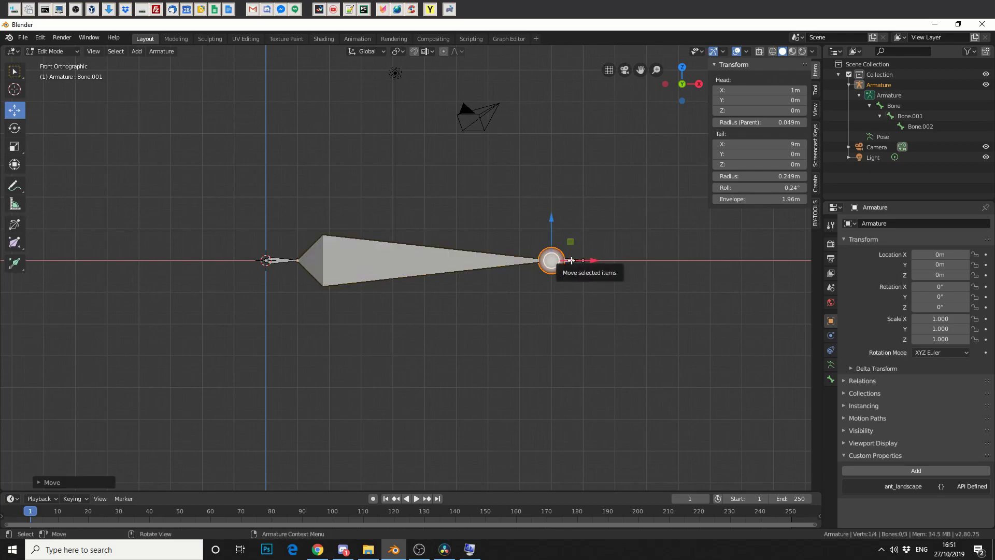
- Subdivide Bone.001 with Armature > Subdivide, raise Number of Cuts, then deselect all bones
{"action": "left_click", "coordinate": [432, 267]}
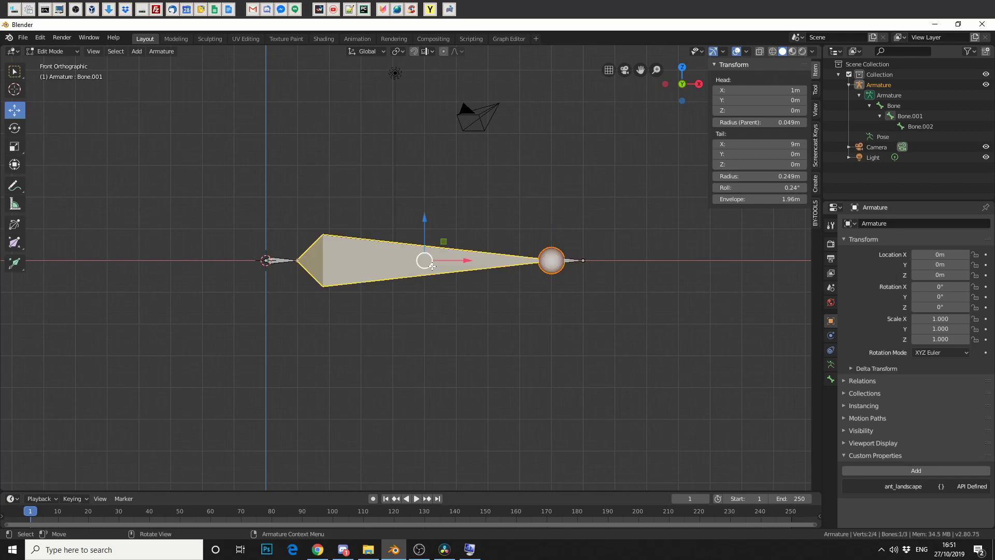
{"action": "left_click", "coordinate": [163, 51]}
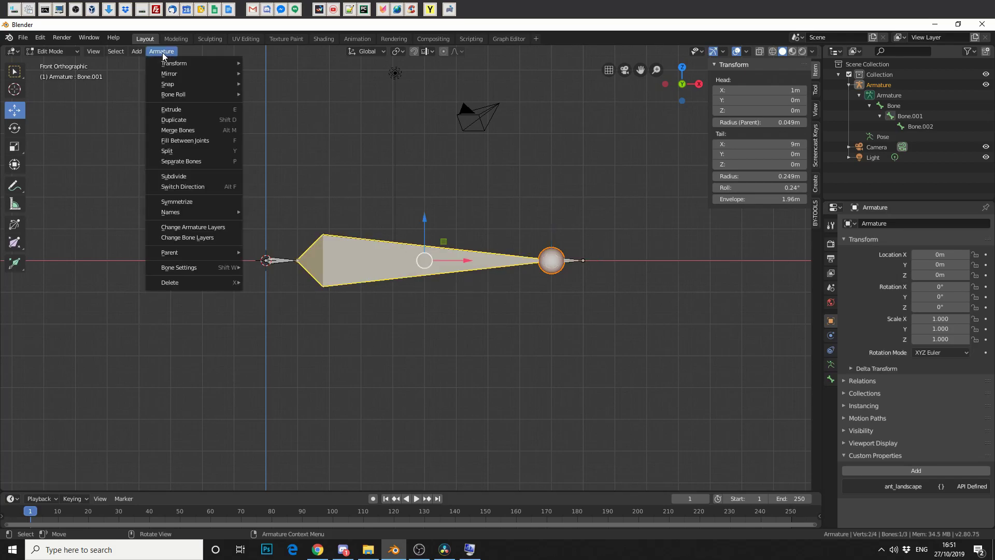
{"action": "left_click", "coordinate": [193, 182]}
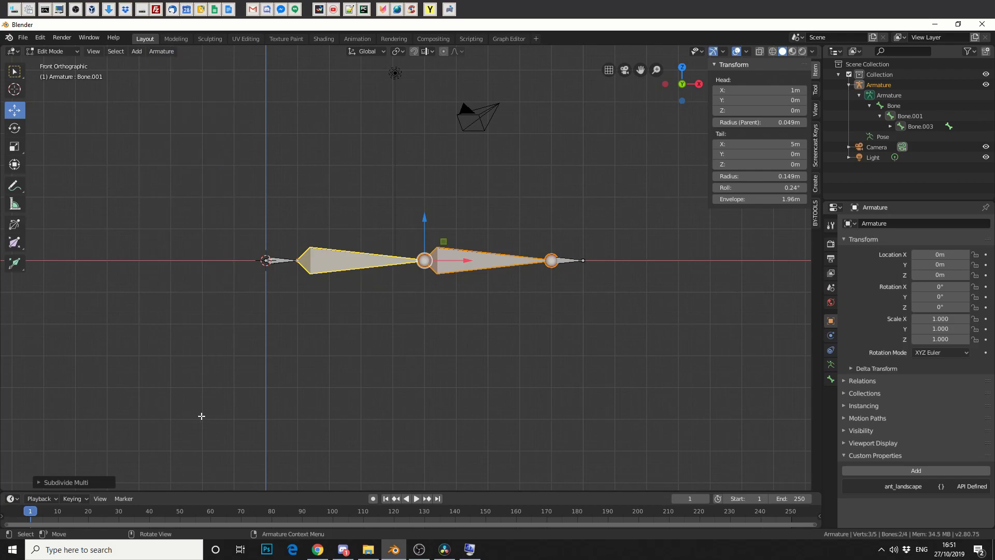
{"action": "left_click", "coordinate": [91, 483]}
{"action": "left_click_drag", "start_coordinate": [111, 479], "coordinate": [165, 479]}
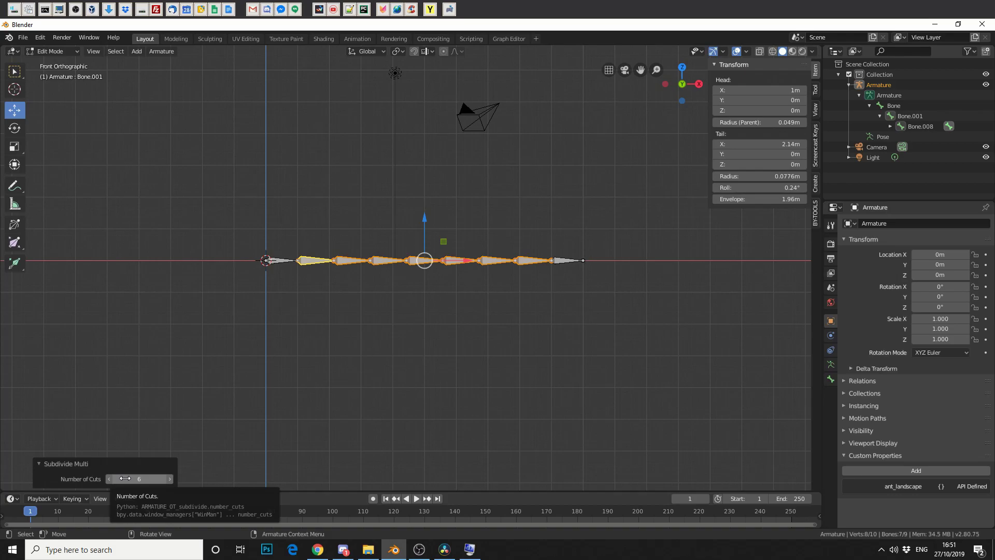
{"action": "left_click", "coordinate": [330, 308]}
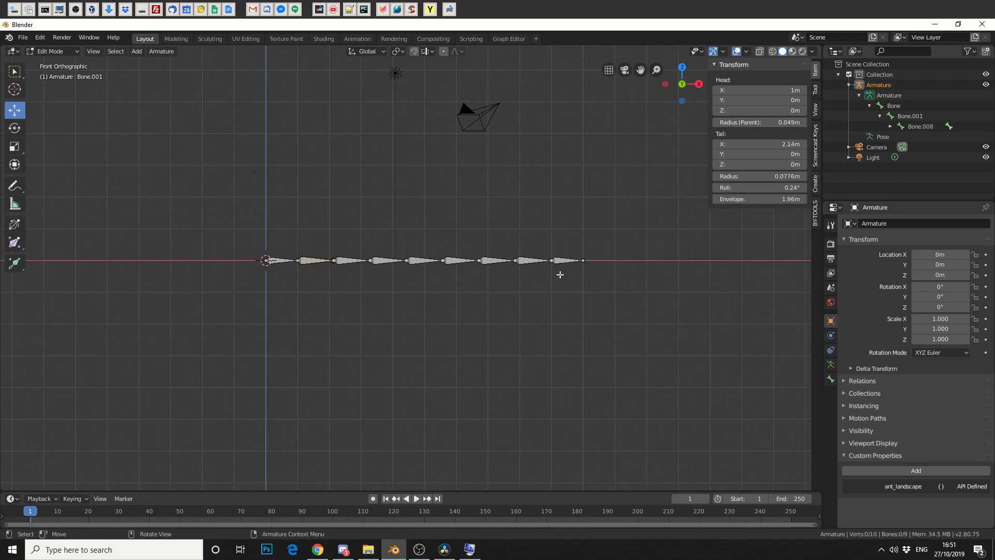
- Expand Bone.001 in the outliner and select each bone from Bone.002 up to the root Bone
{"action": "left_click", "coordinate": [910, 115]}
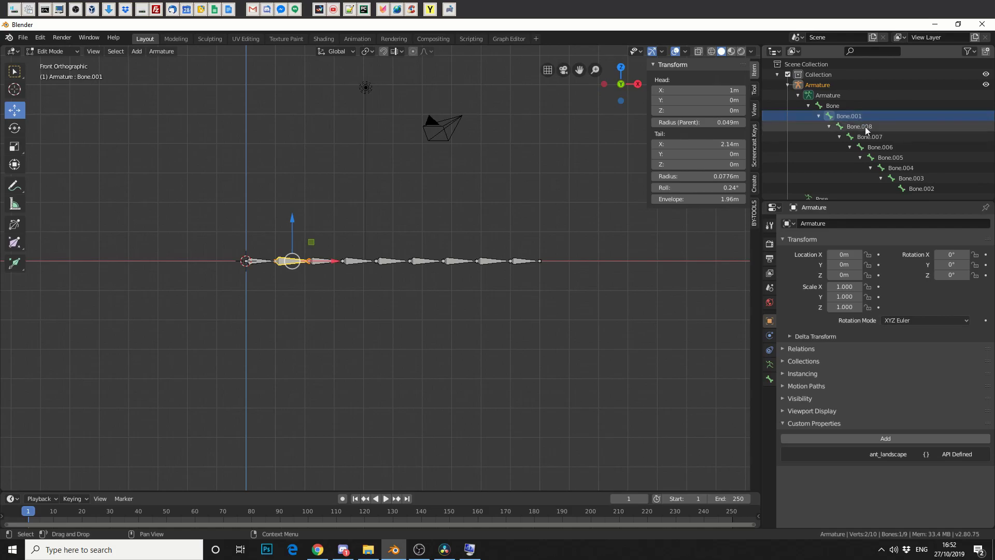
{"action": "left_click", "coordinate": [913, 187]}
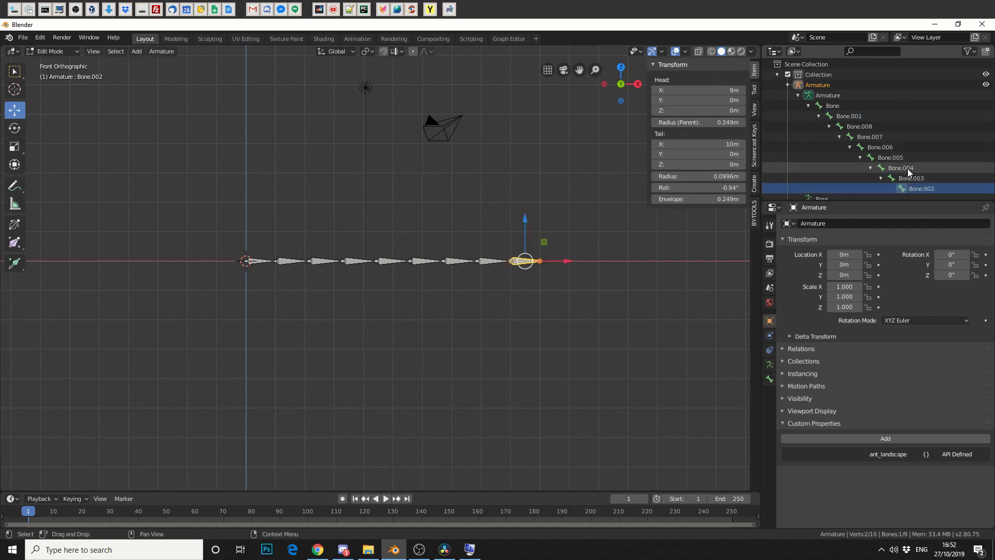
{"action": "left_click", "coordinate": [914, 178]}
{"action": "left_click", "coordinate": [897, 159]}
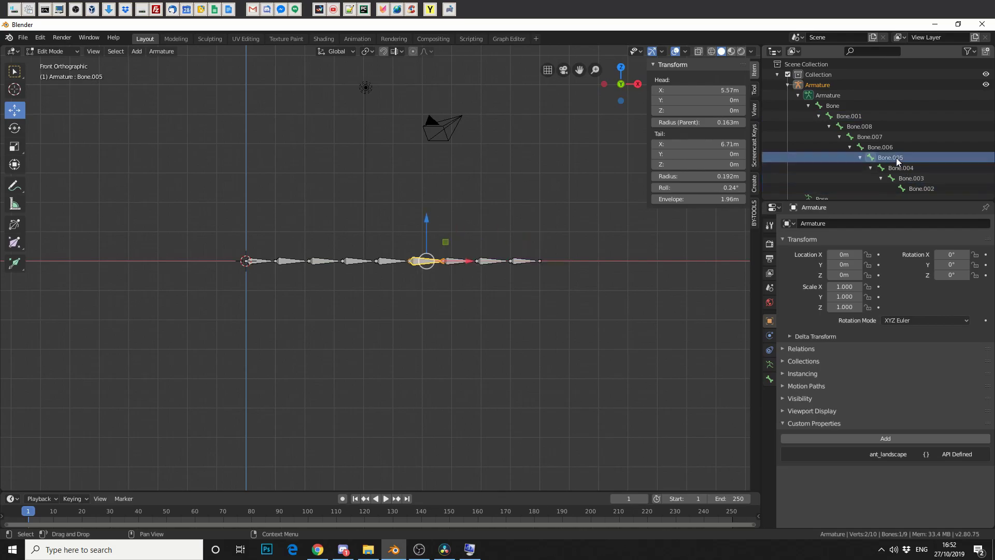
{"action": "left_click", "coordinate": [877, 138]}
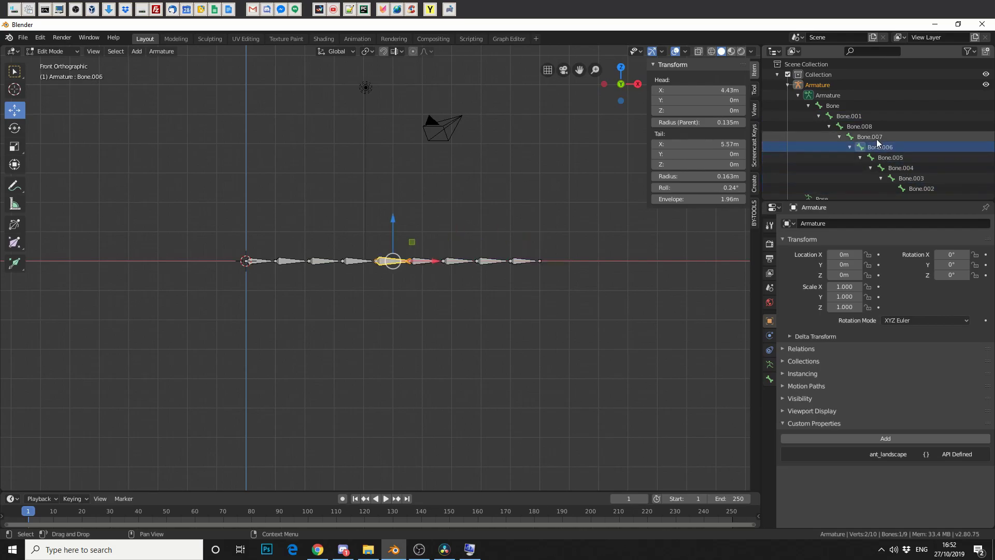
{"action": "left_click", "coordinate": [854, 121]}
{"action": "left_click", "coordinate": [833, 103]}
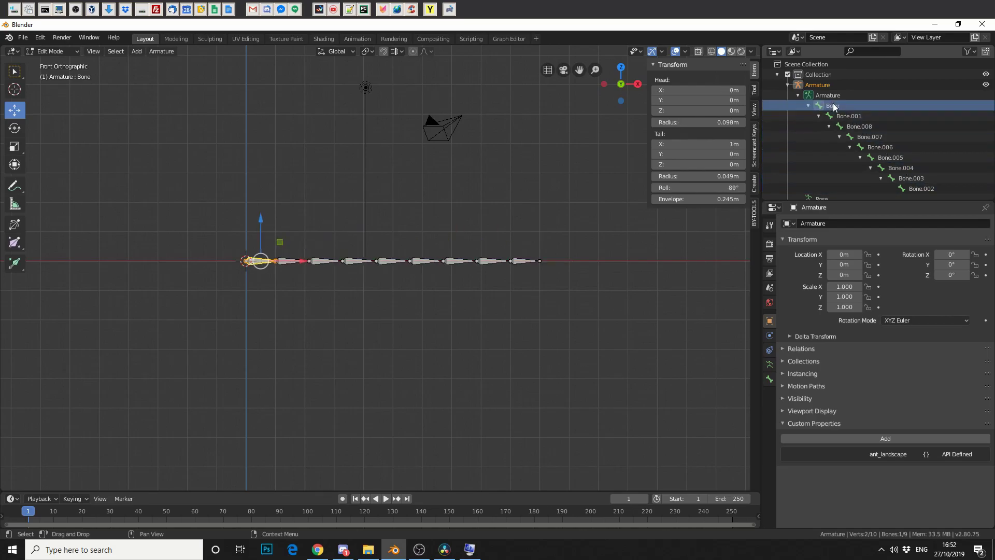
{"action": "left_click", "coordinate": [851, 116]}
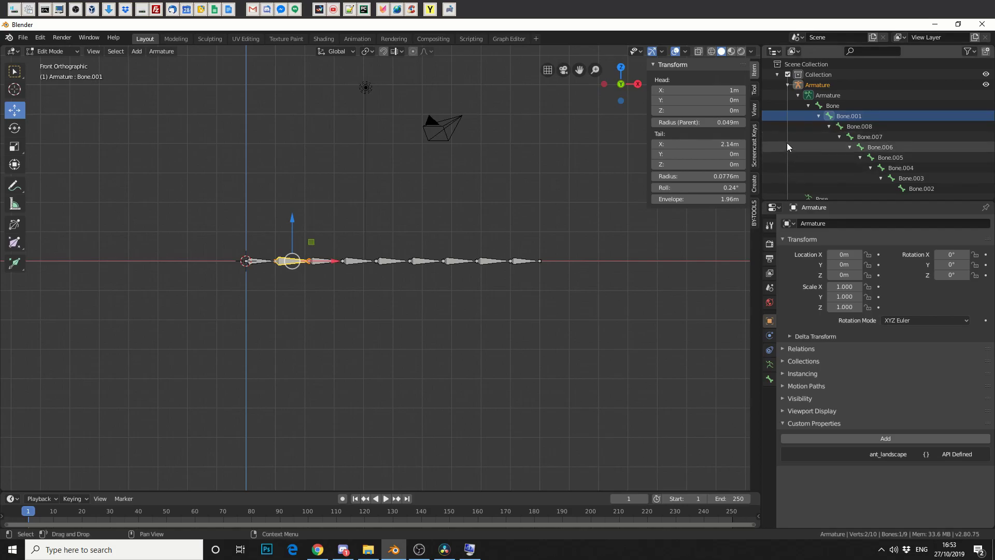
- Rename Bone.008 to 'Bone' in the outliner
{"action": "double_click", "coordinate": [857, 126]}
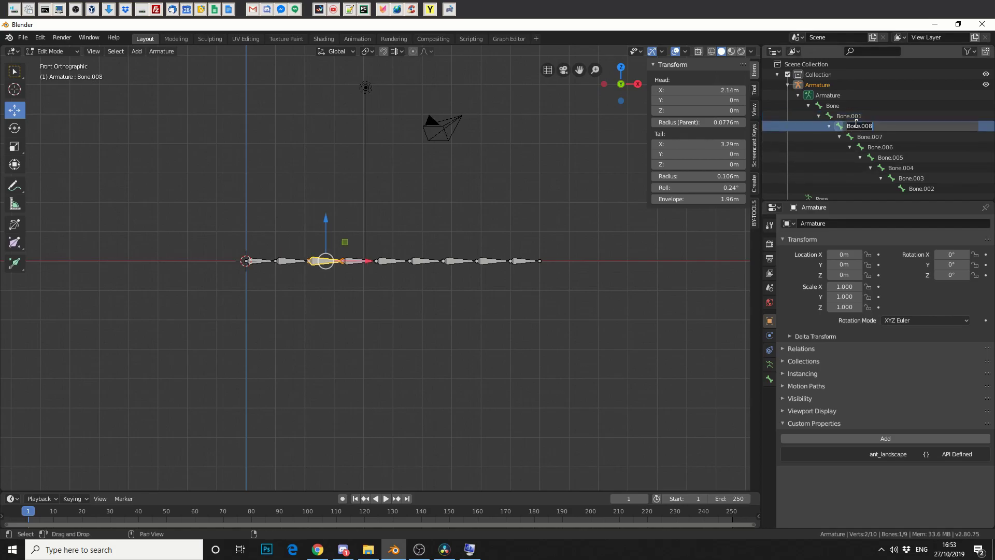
{"action": "key", "text": "BackSpace"}
{"action": "key", "text": "BackSpace"}
{"action": "key", "text": "BackSpace"}
{"action": "type", "text": "ne"}
{"action": "key", "text": "Return"}
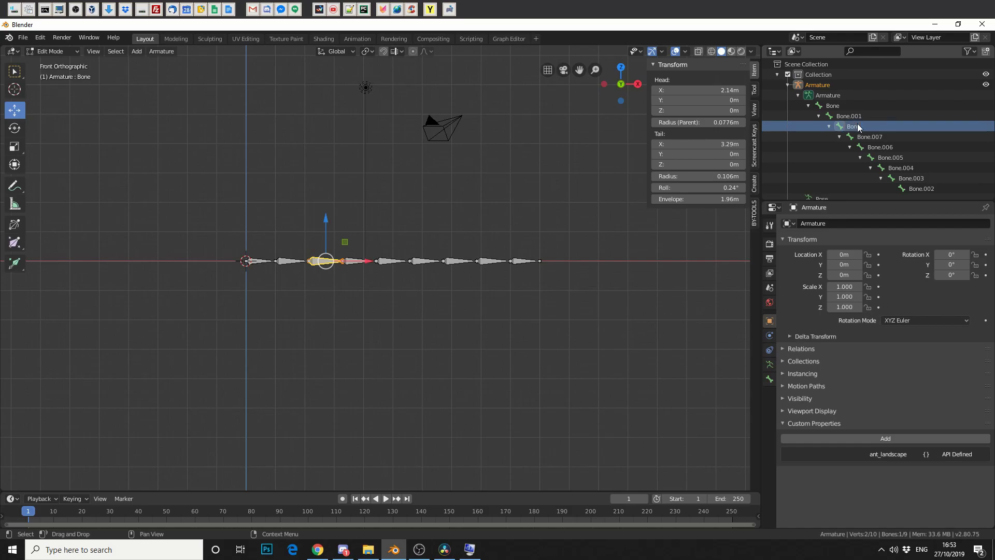